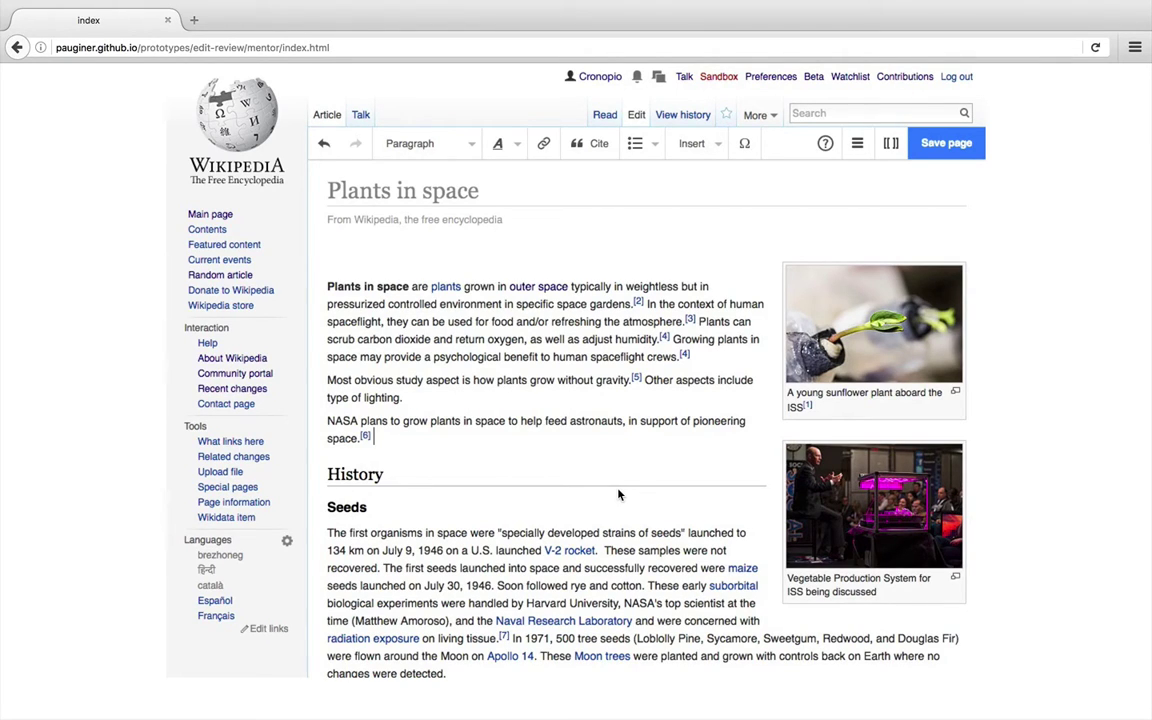
- Save the edited Plants in space article without an edit summary
left_click(944, 146)
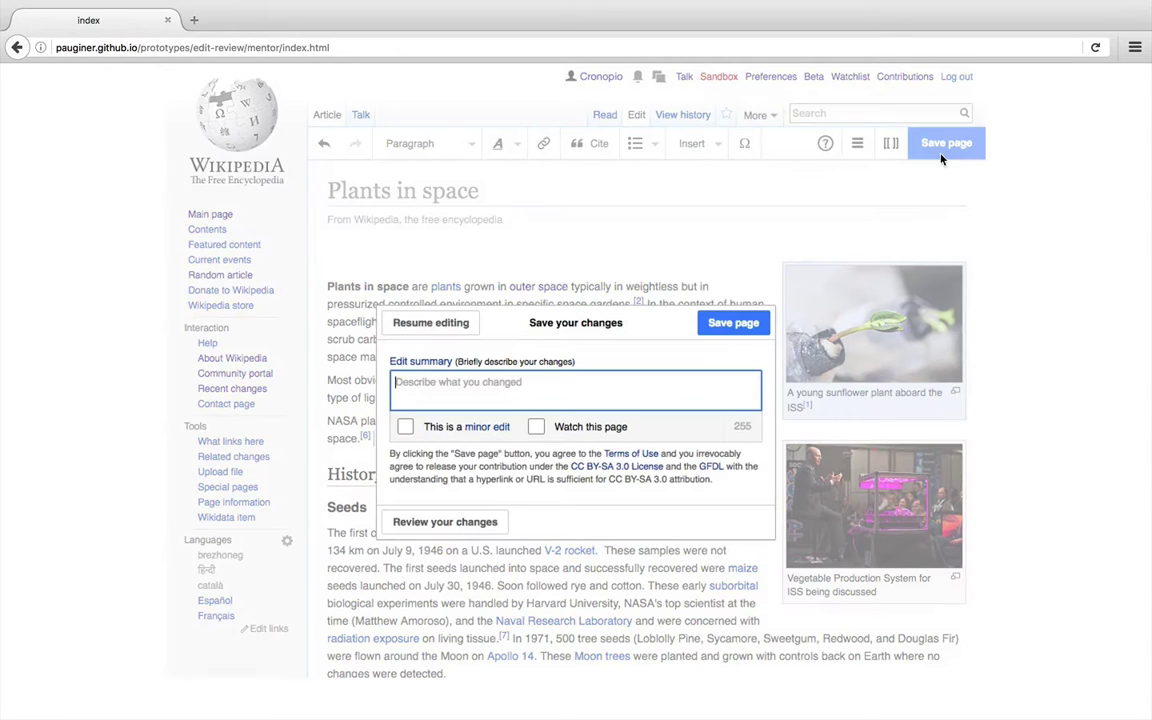
left_click(750, 322)
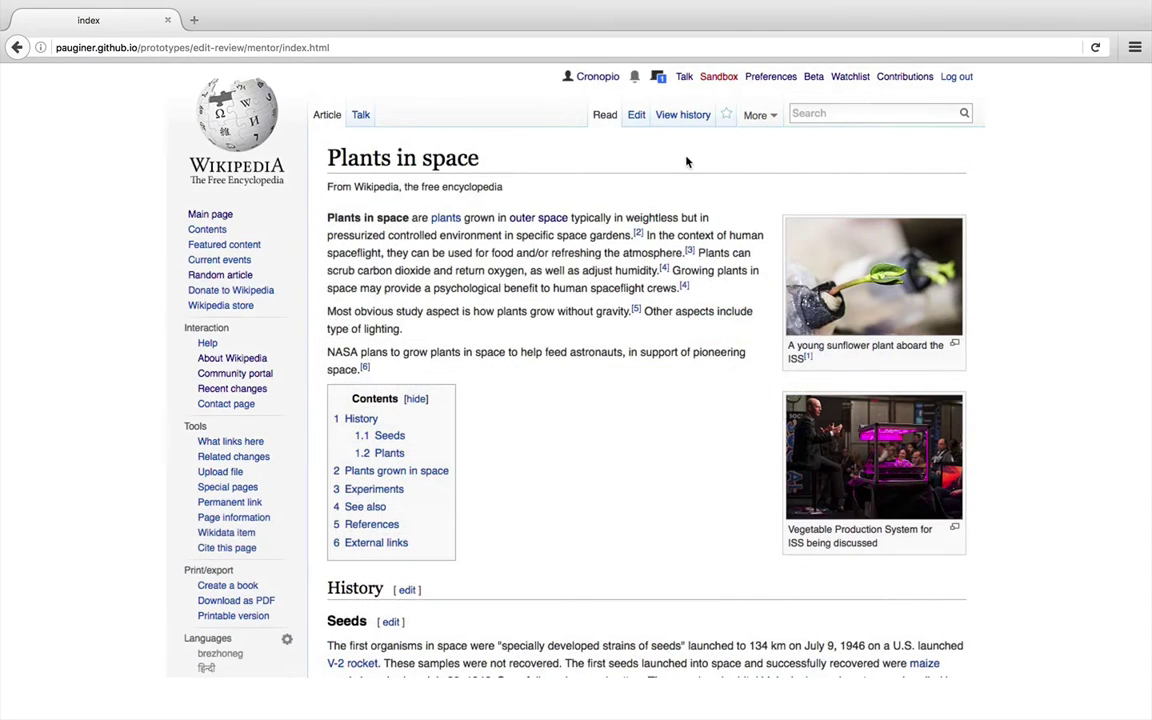
- Open the message congratulating on the 500th edit and go through the Review welcome tour to its end
left_click(657, 80)
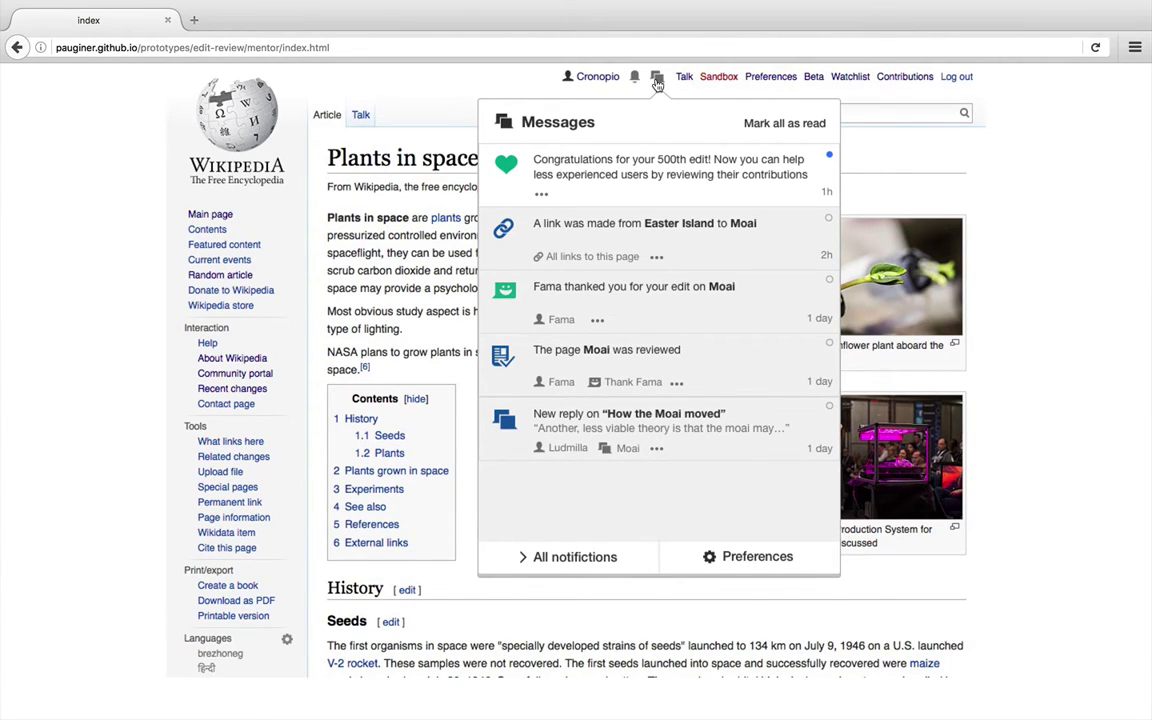
left_click(590, 148)
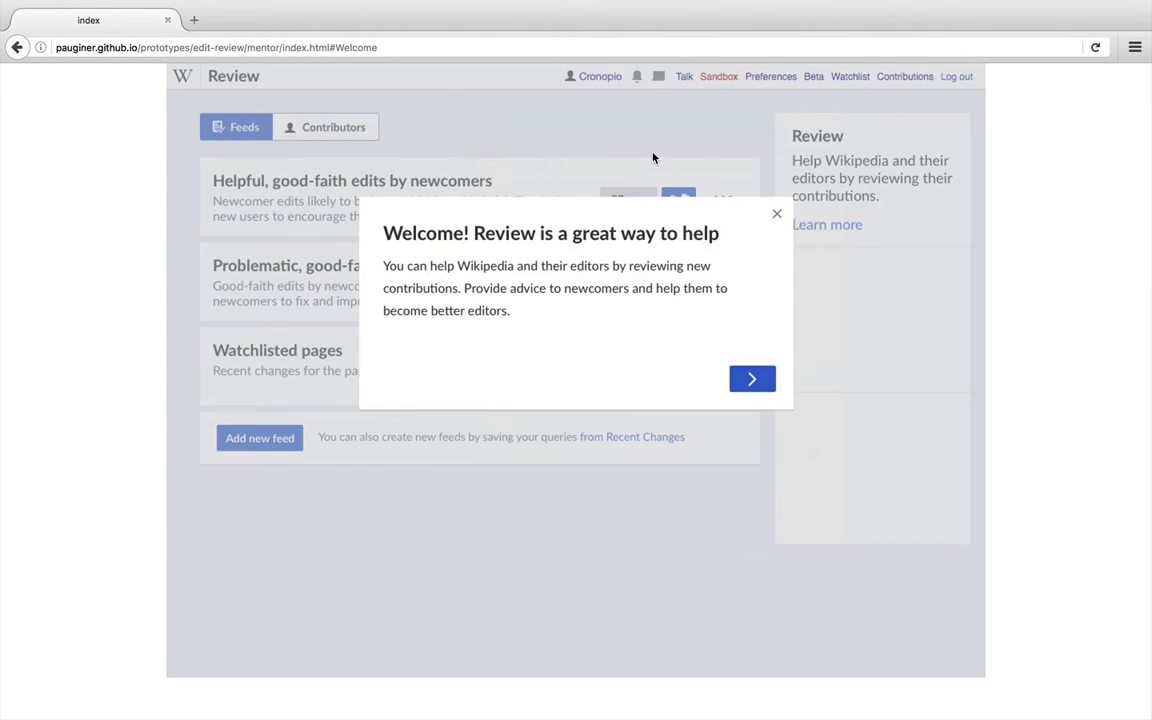
left_click(737, 385)
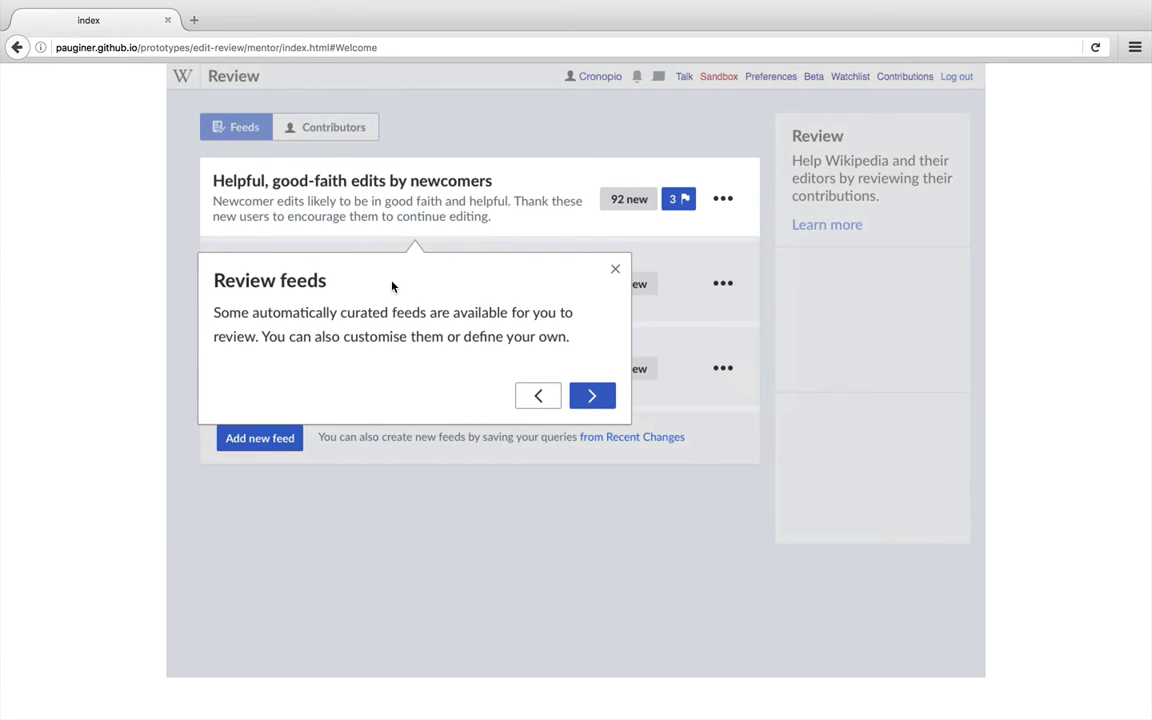
left_click(590, 397)
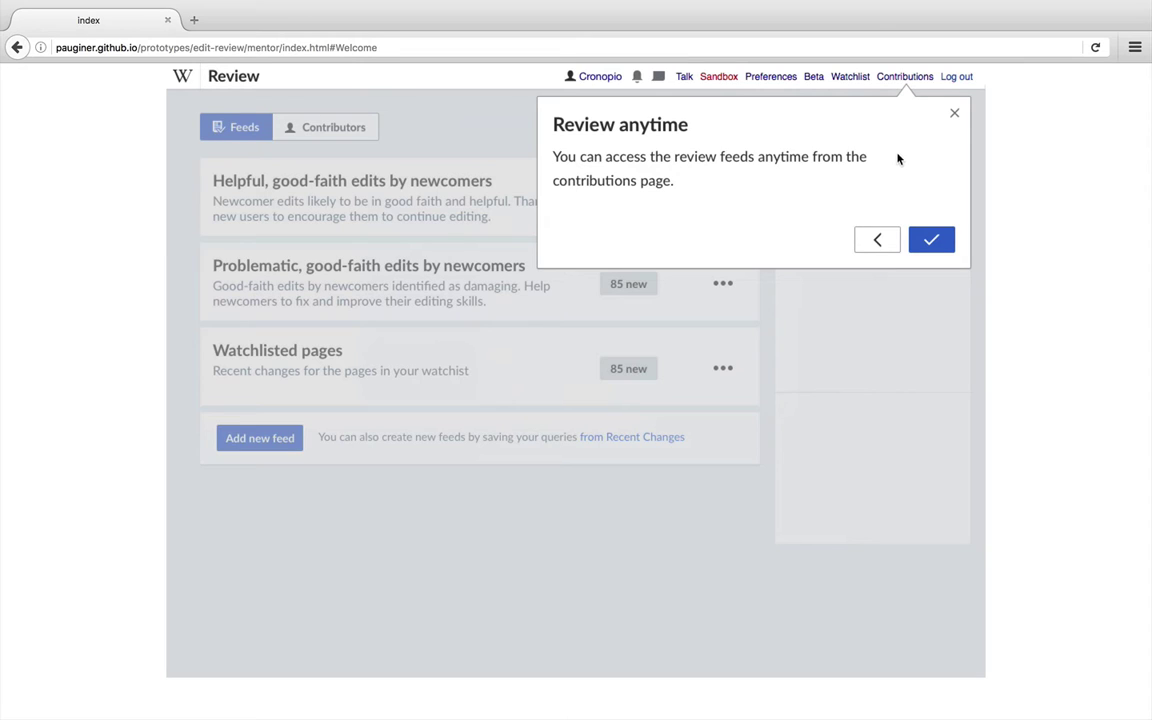
left_click(931, 242)
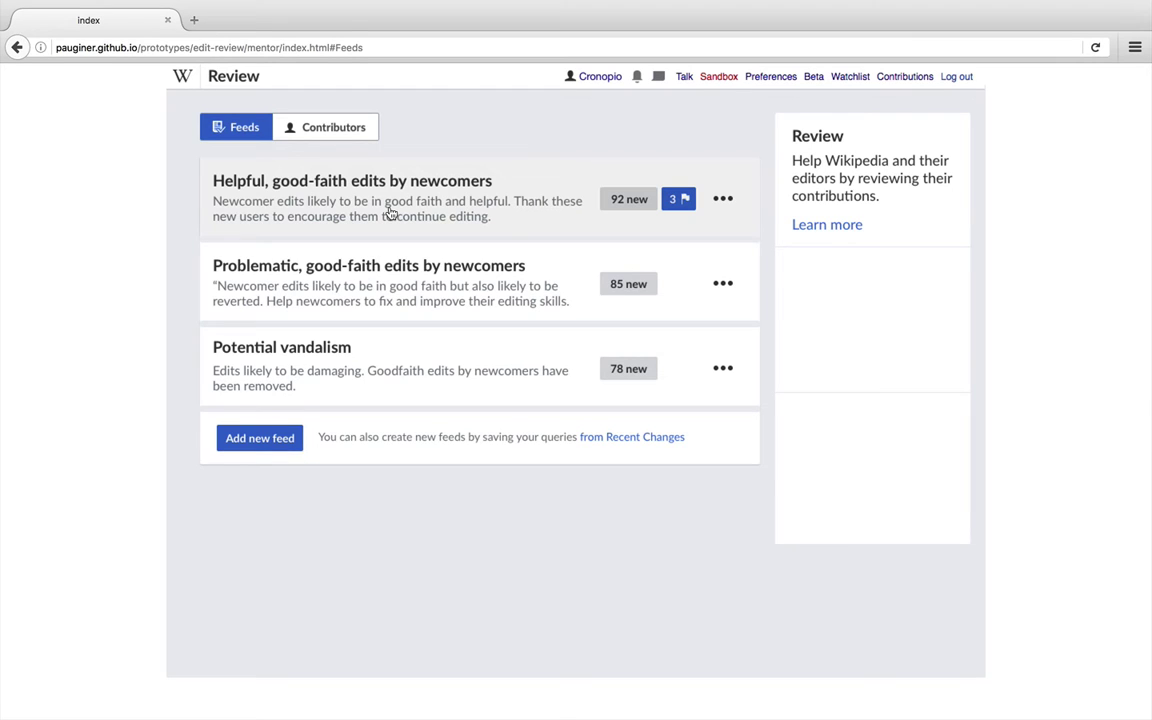
- Open the Plants in space edit from the helpful, good-faith newcomer feed, mark it as valid and thank its author
left_click(522, 225)
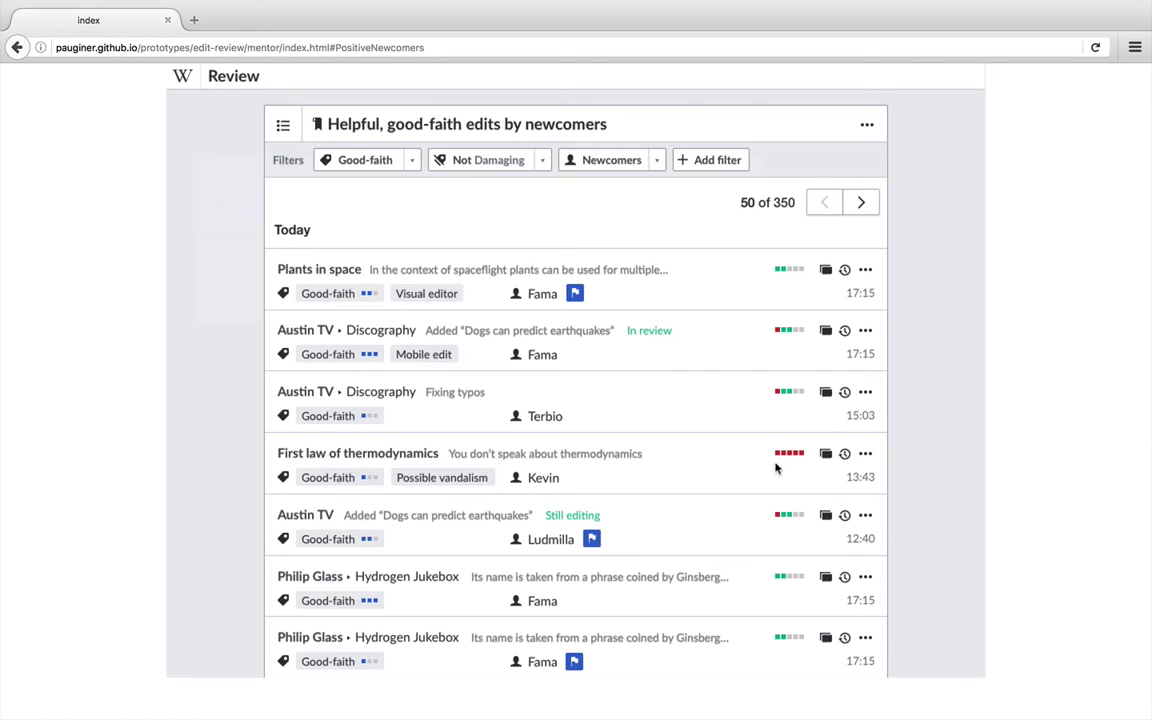
left_click(495, 274)
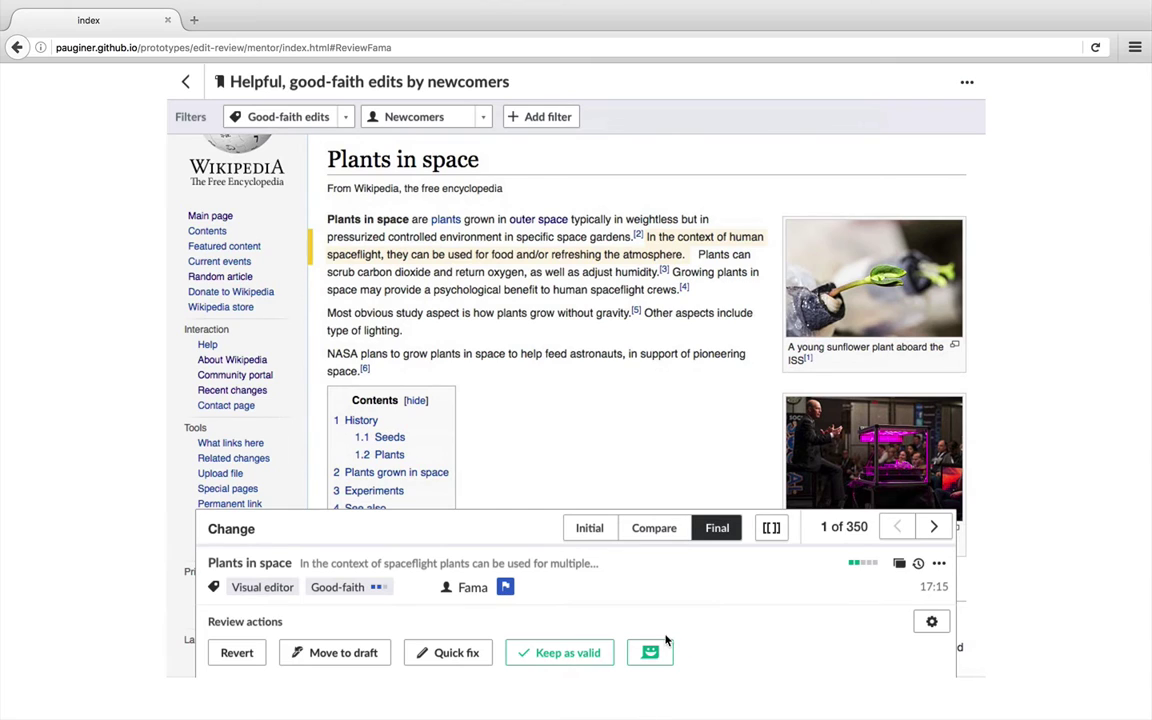
left_click(571, 662)
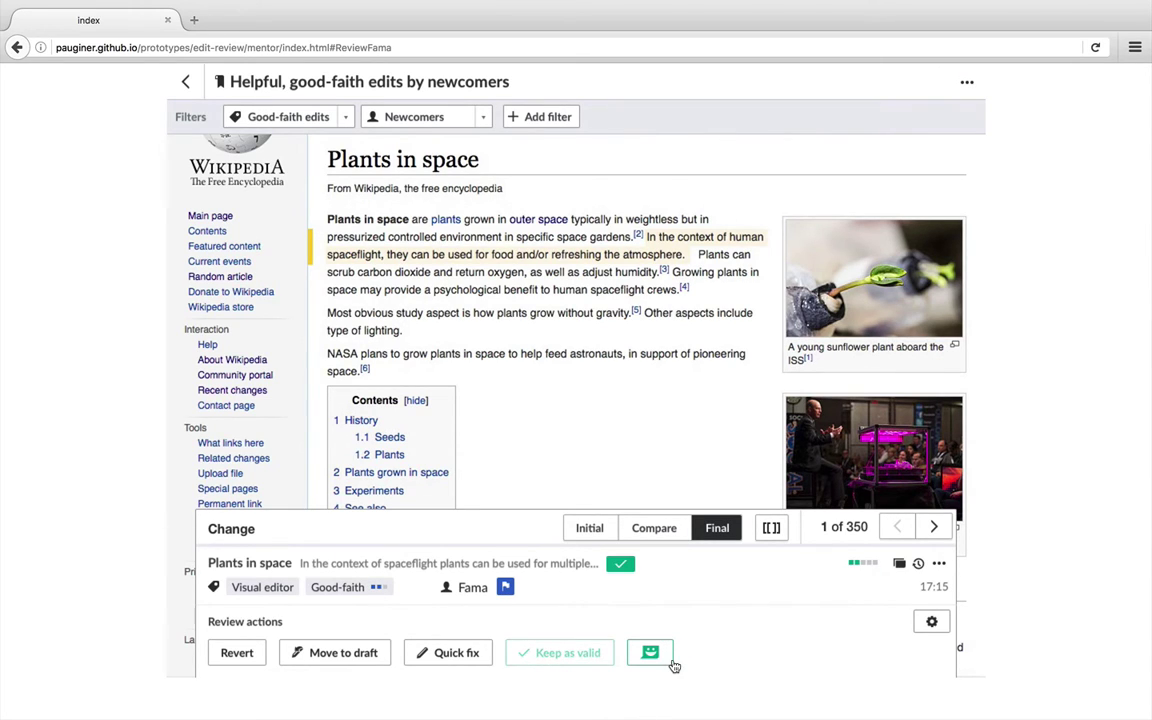
left_click(655, 657)
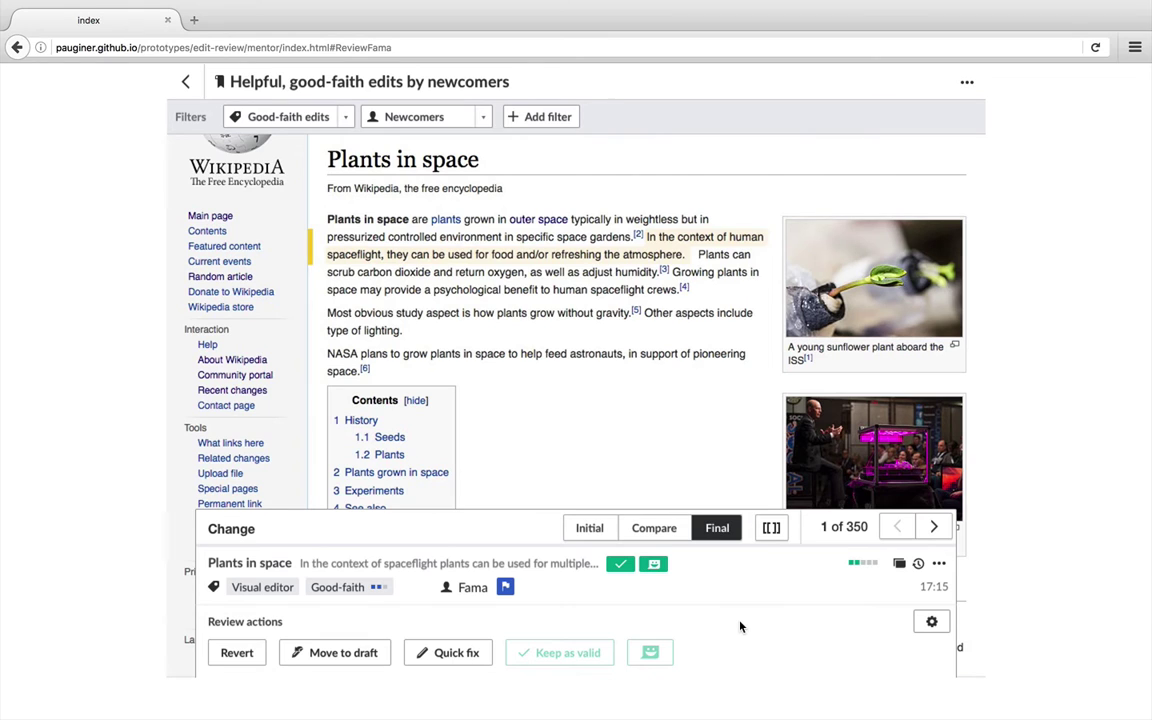
- Add the contributor reviewed today to the mentoring list and check the breakdown of their last five edits
left_click(186, 82)
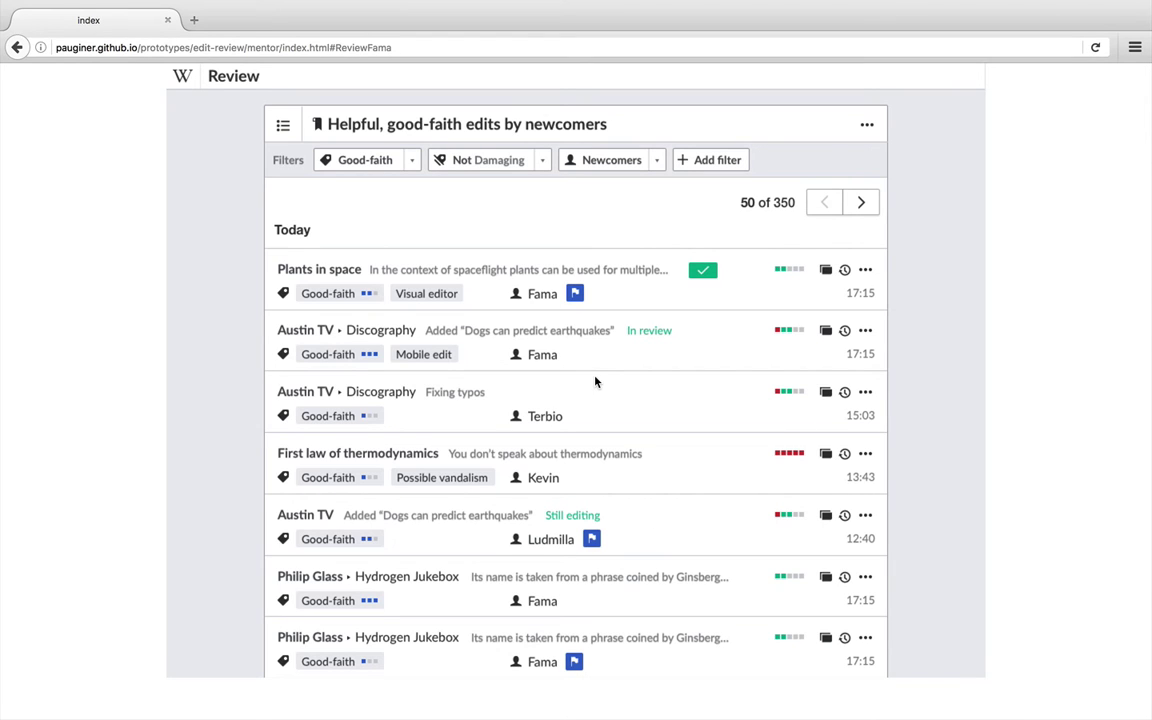
left_click(284, 127)
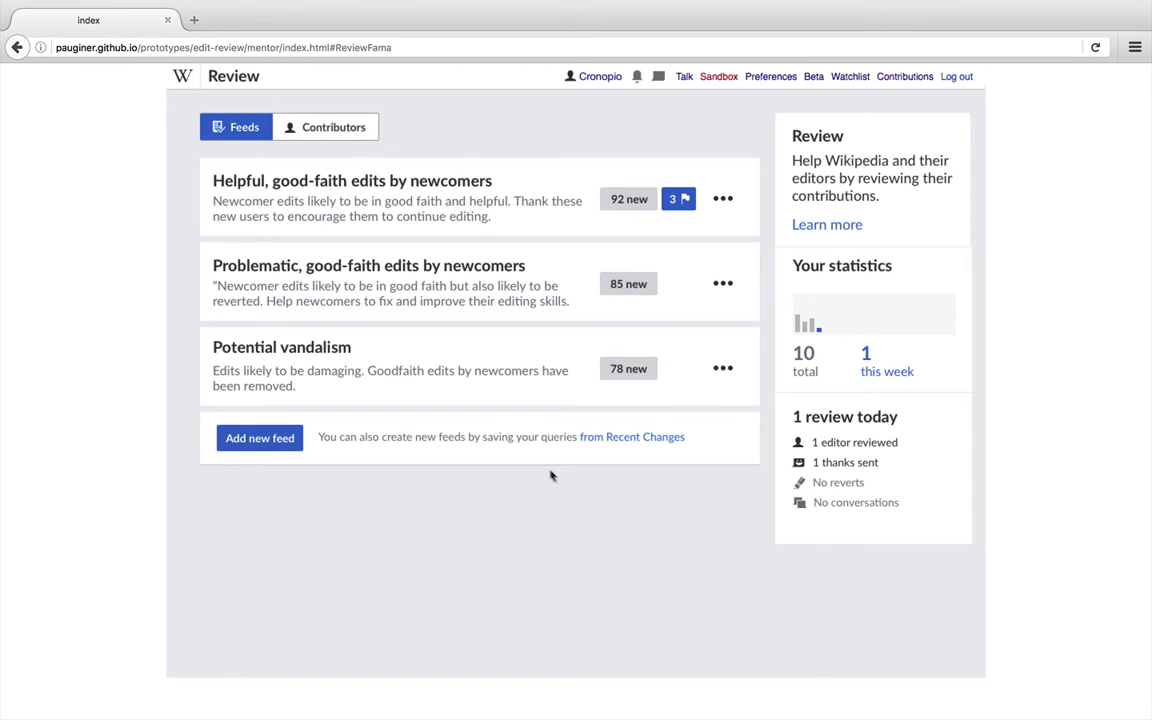
left_click(315, 133)
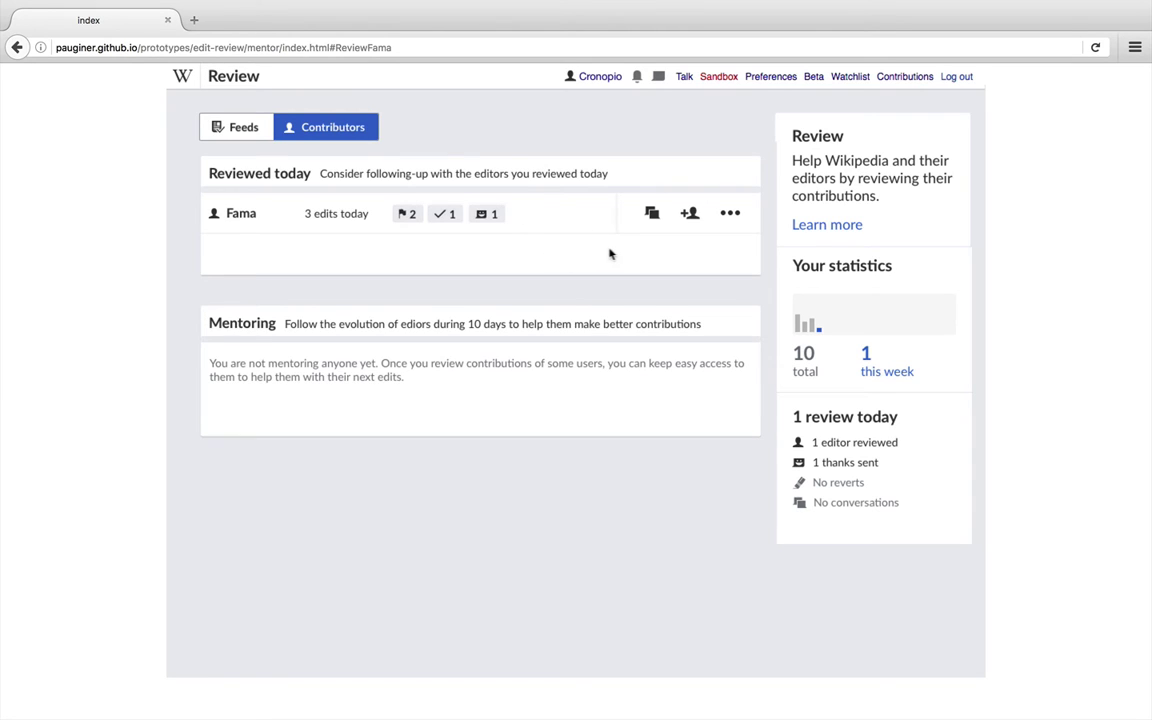
left_click(690, 214)
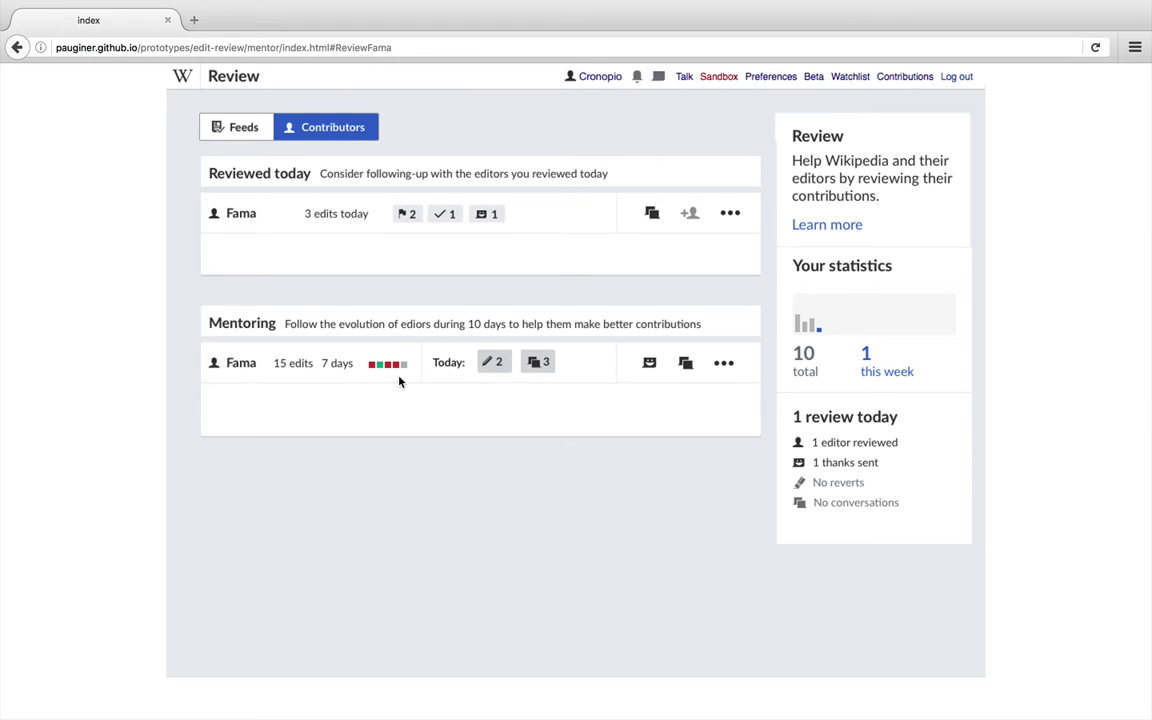
mouse_move(378, 373)
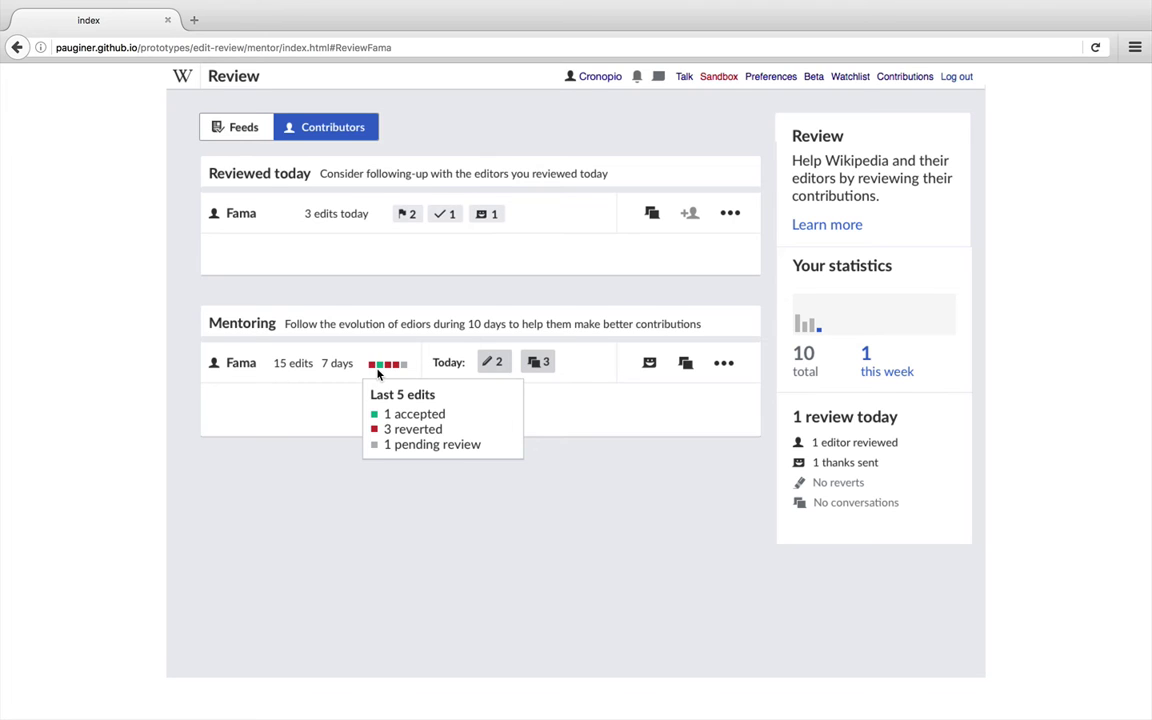
- View only the edits whose authors asked for help in the helpful, good-faith newcomer feed
left_click(240, 125)
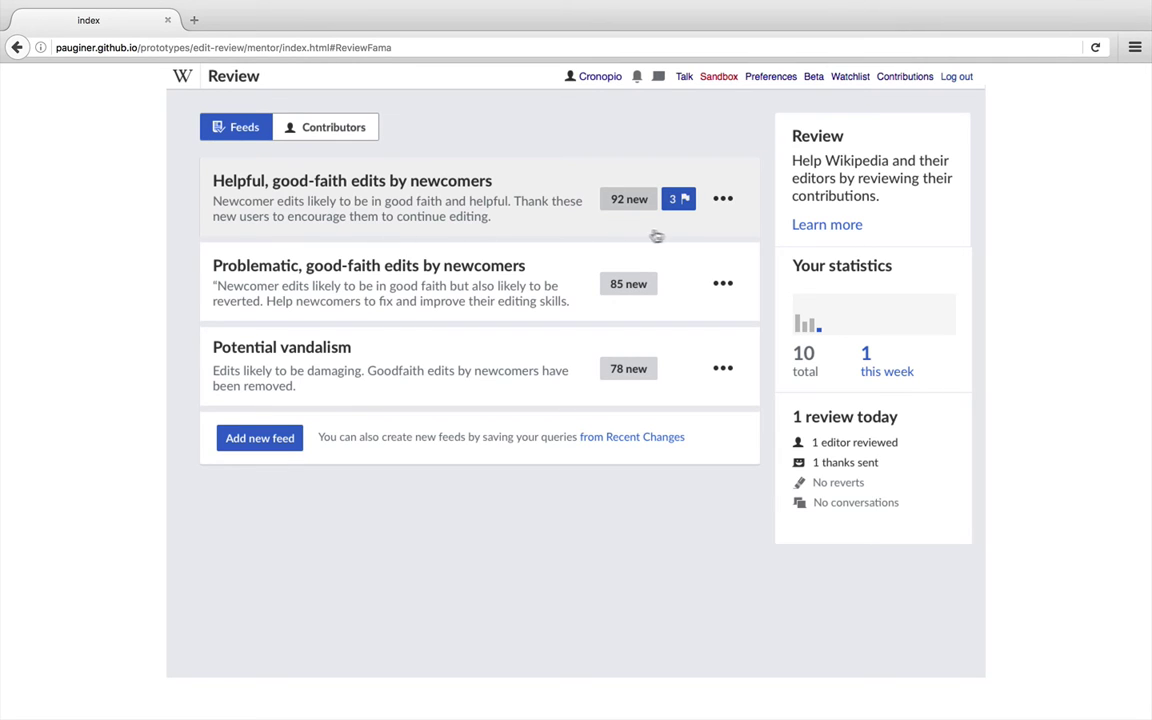
mouse_move(683, 203)
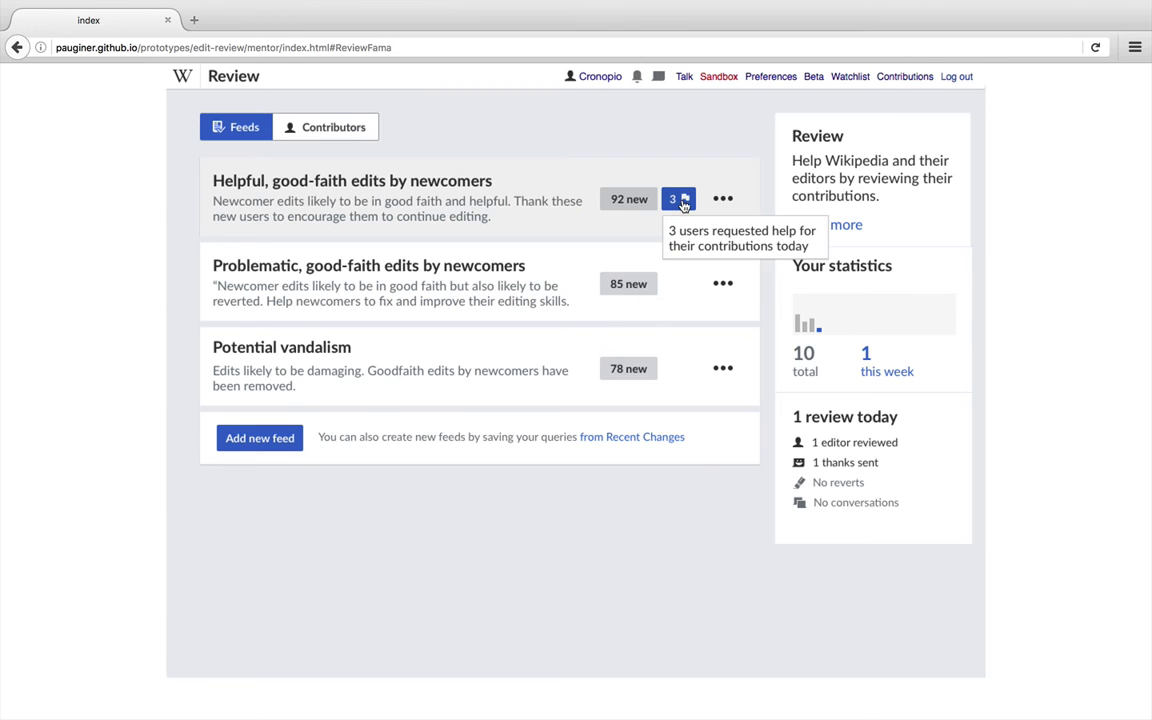
left_click(680, 200)
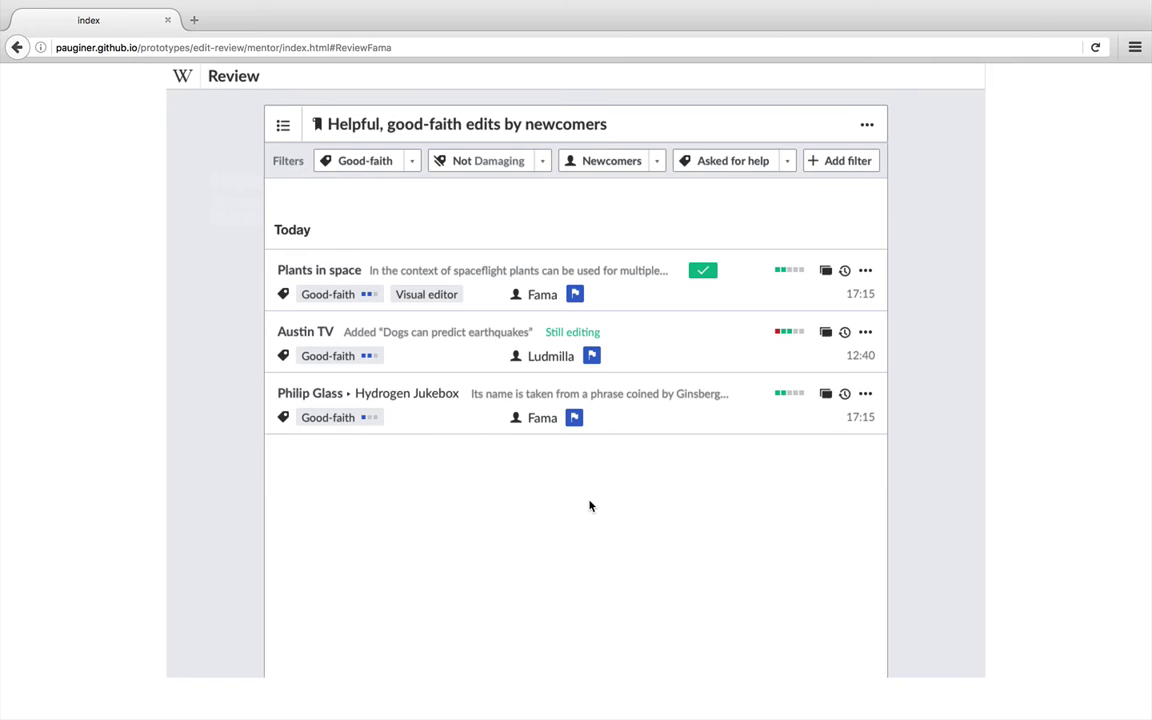
- Open the problematic, good-faith newcomer edits feed and filter it by the Rock music category
left_click(286, 125)
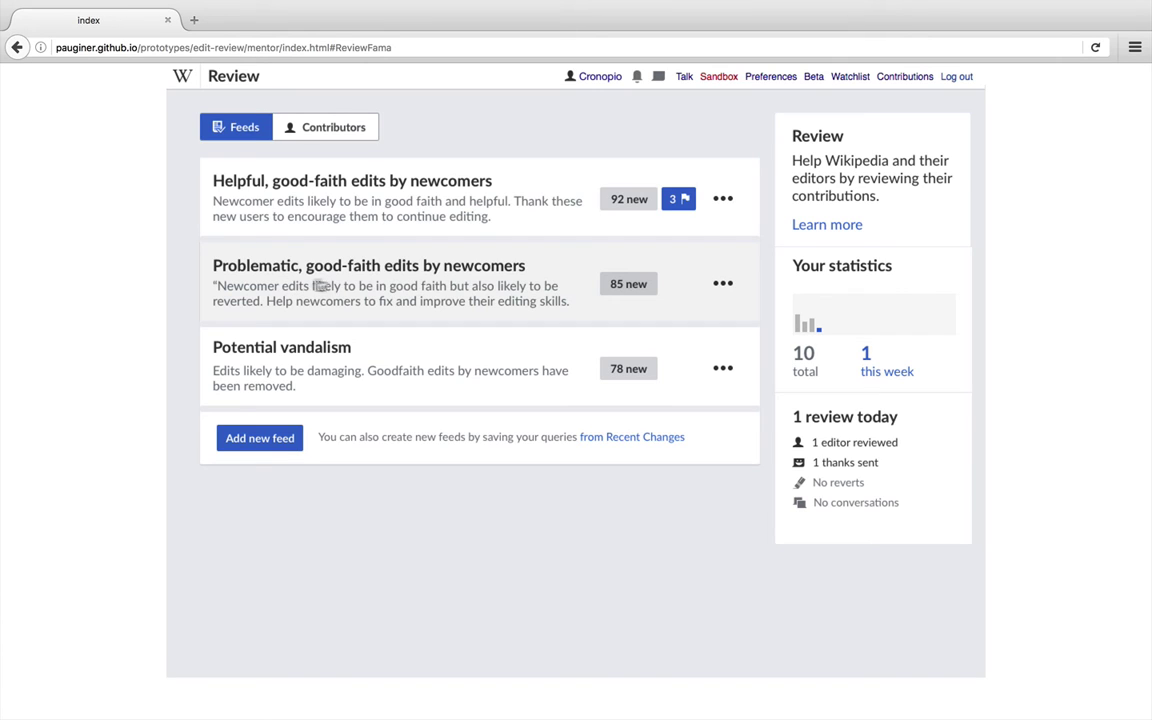
left_click(450, 294)
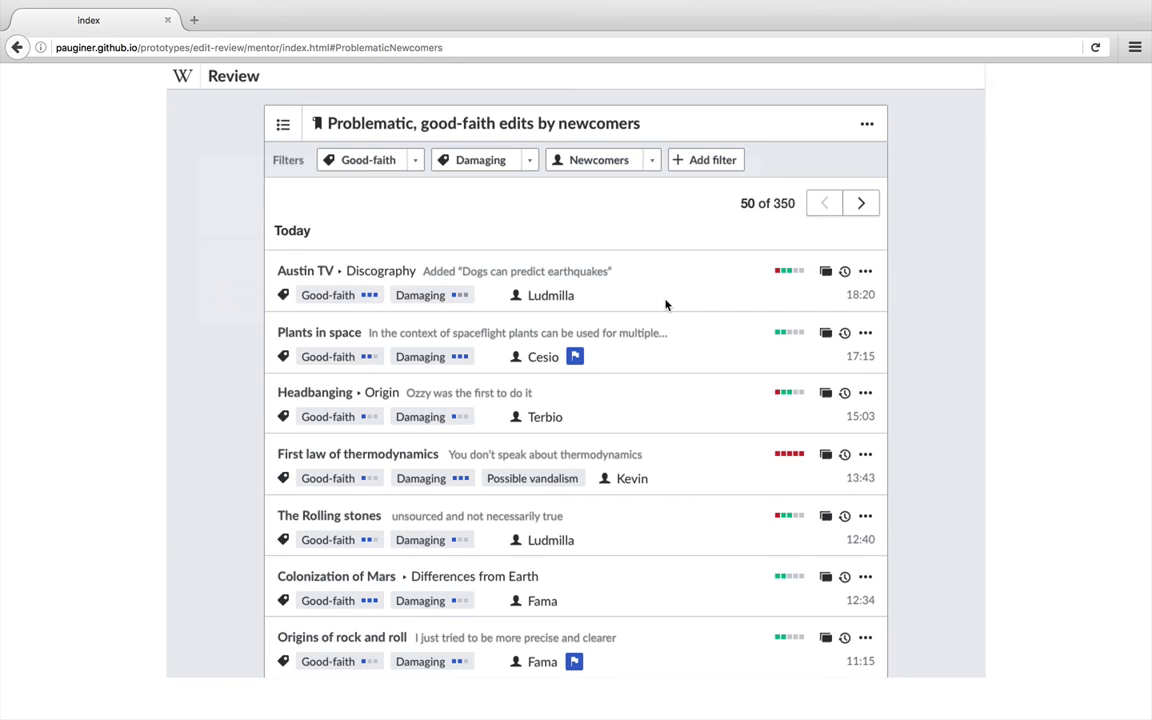
left_click(697, 162)
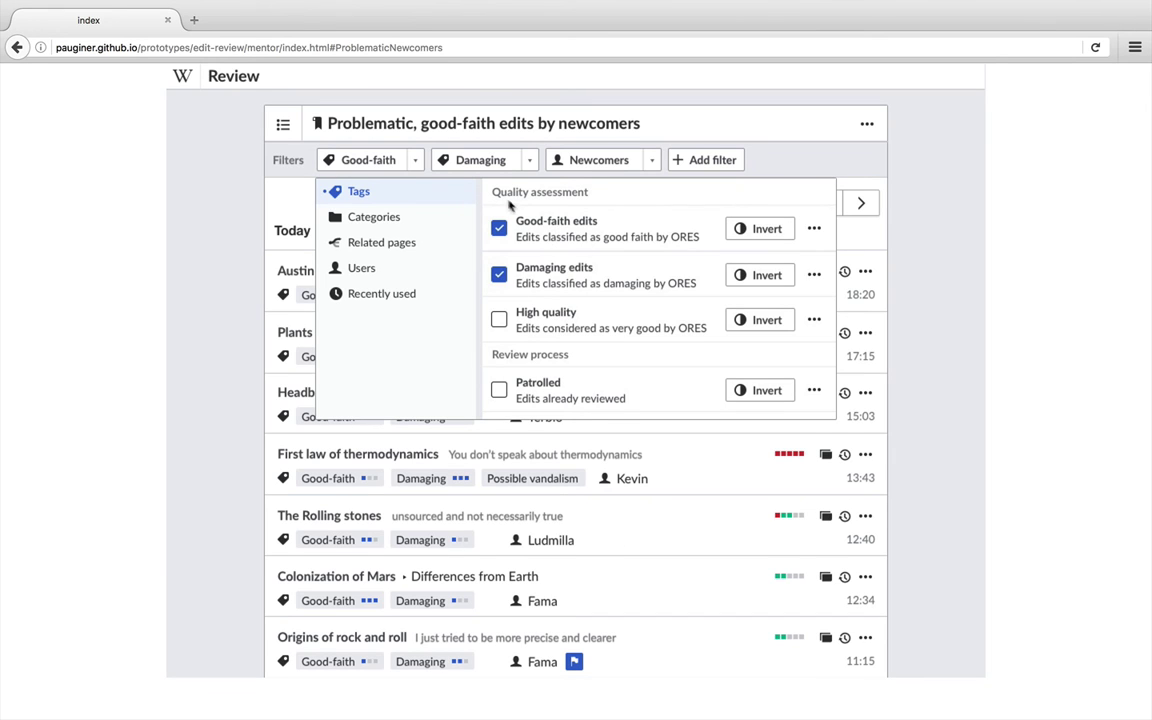
scroll(581, 305, "down", 1)
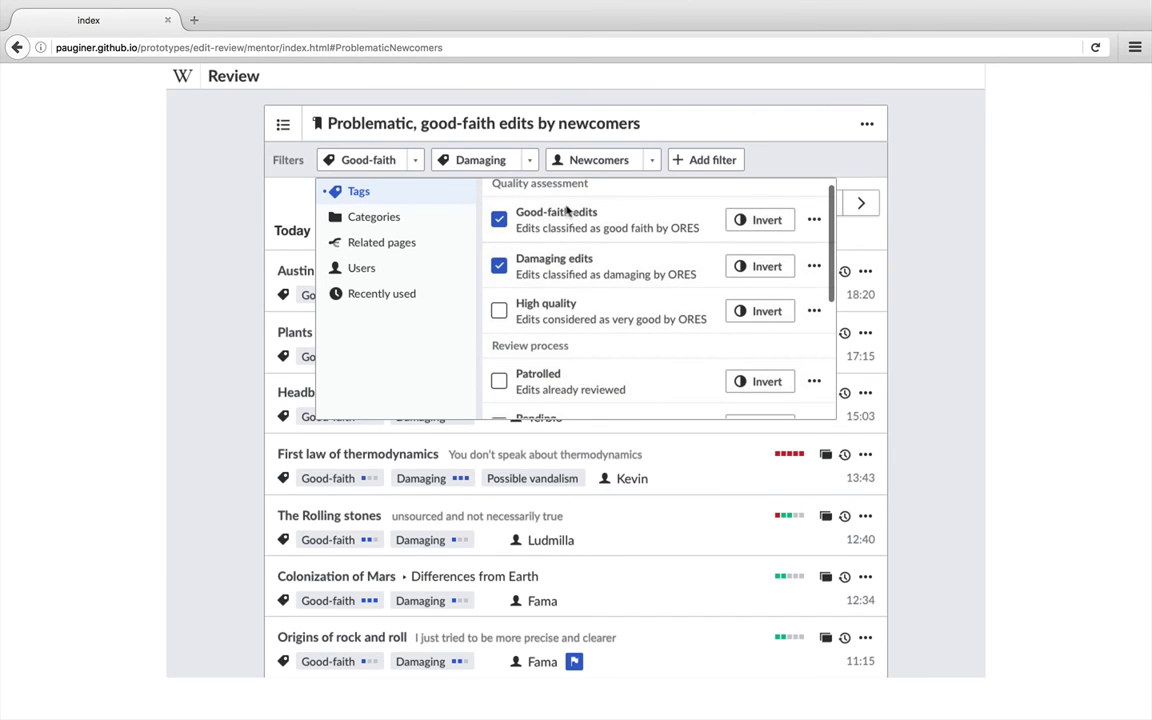
scroll(570, 290, "down", 3)
scroll(565, 275, "down", 3)
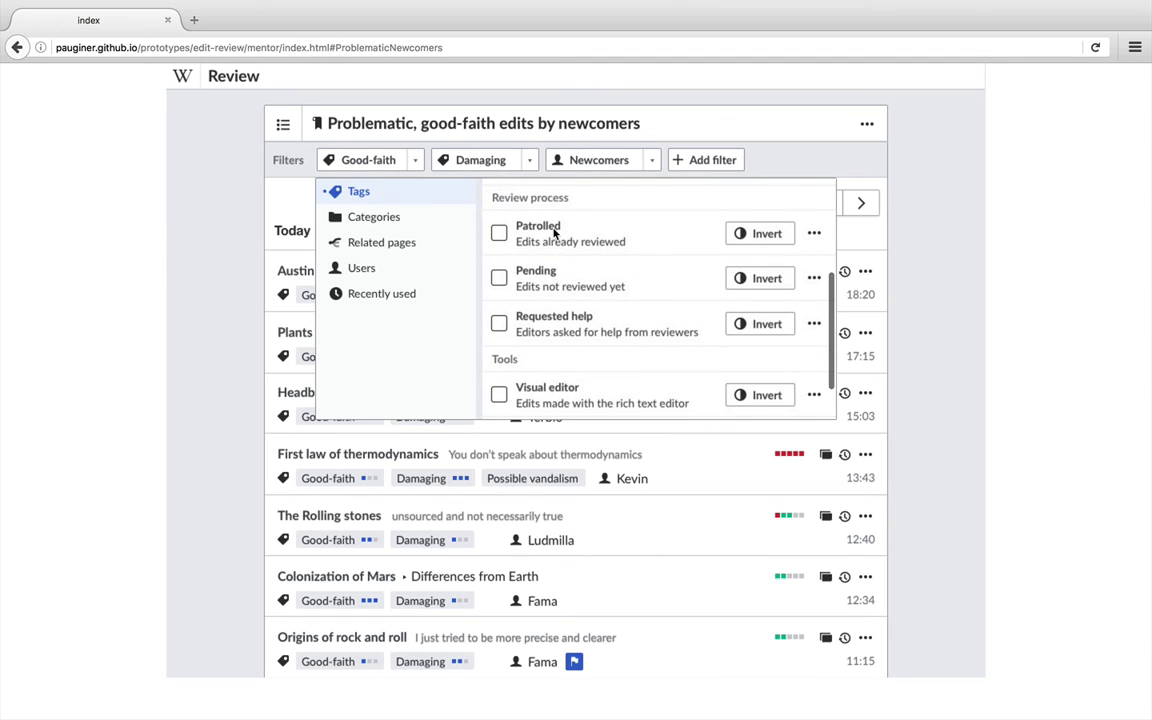
scroll(550, 270, "down", 1)
scroll(550, 272, "down", 1)
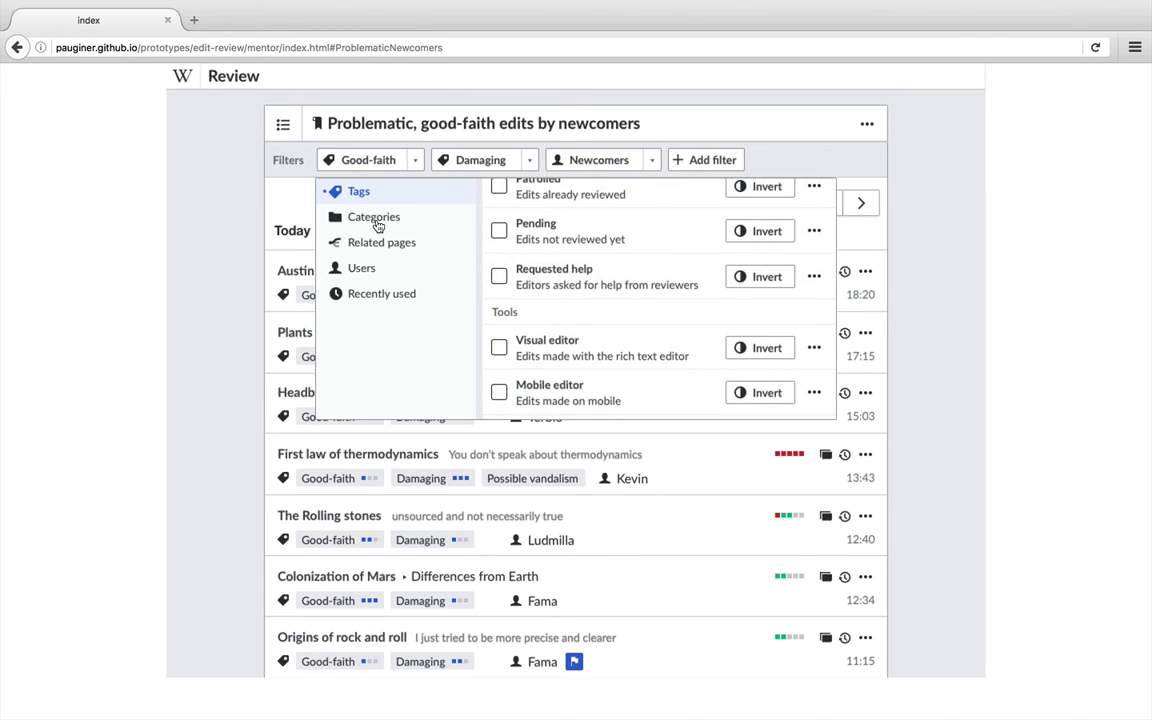
left_click(378, 220)
scroll(545, 257, "up", 2)
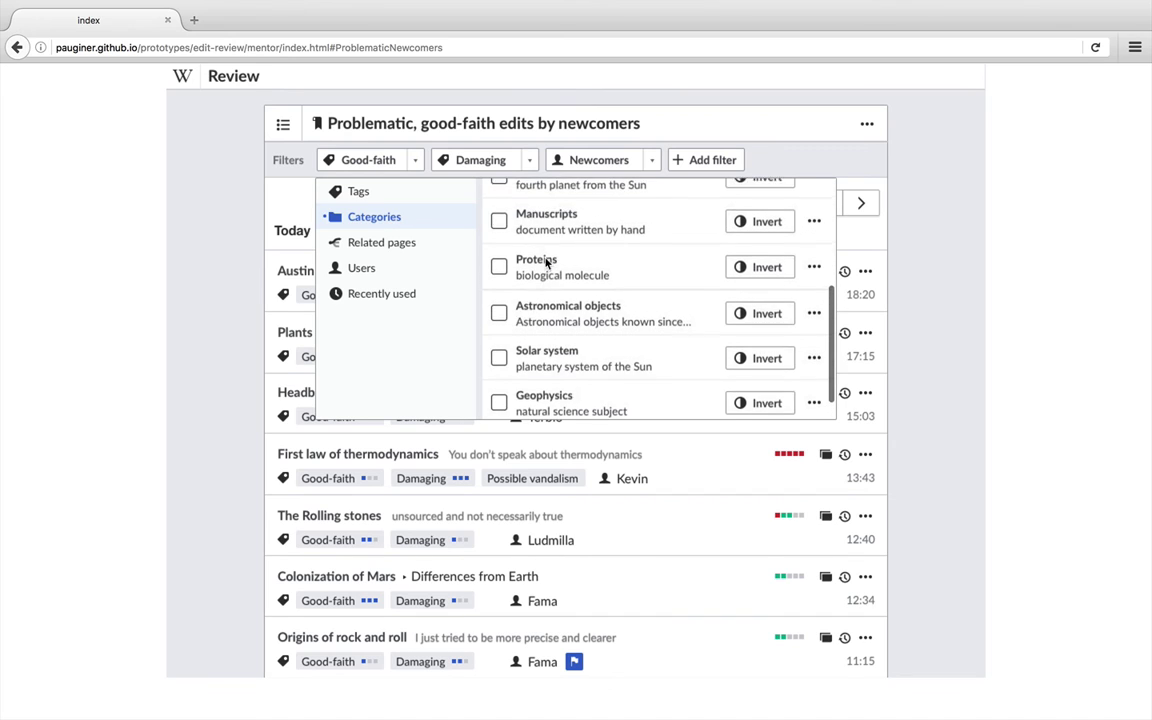
scroll(545, 262, "up", 3)
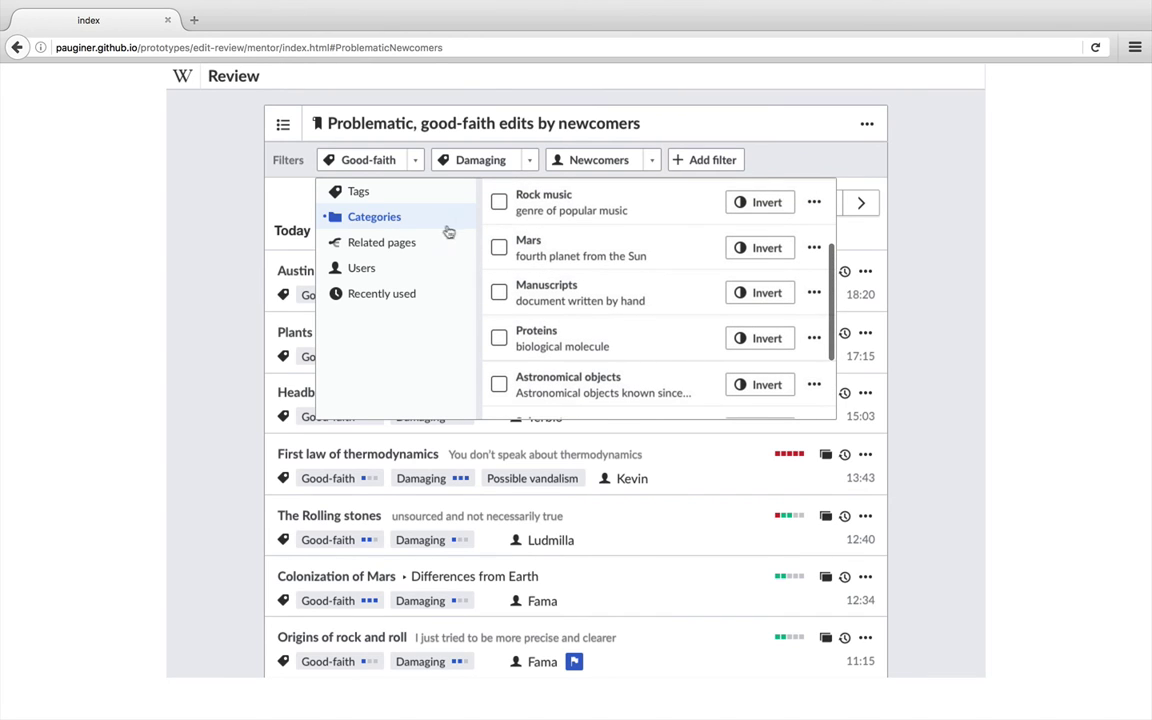
left_click(499, 204)
left_click(808, 168)
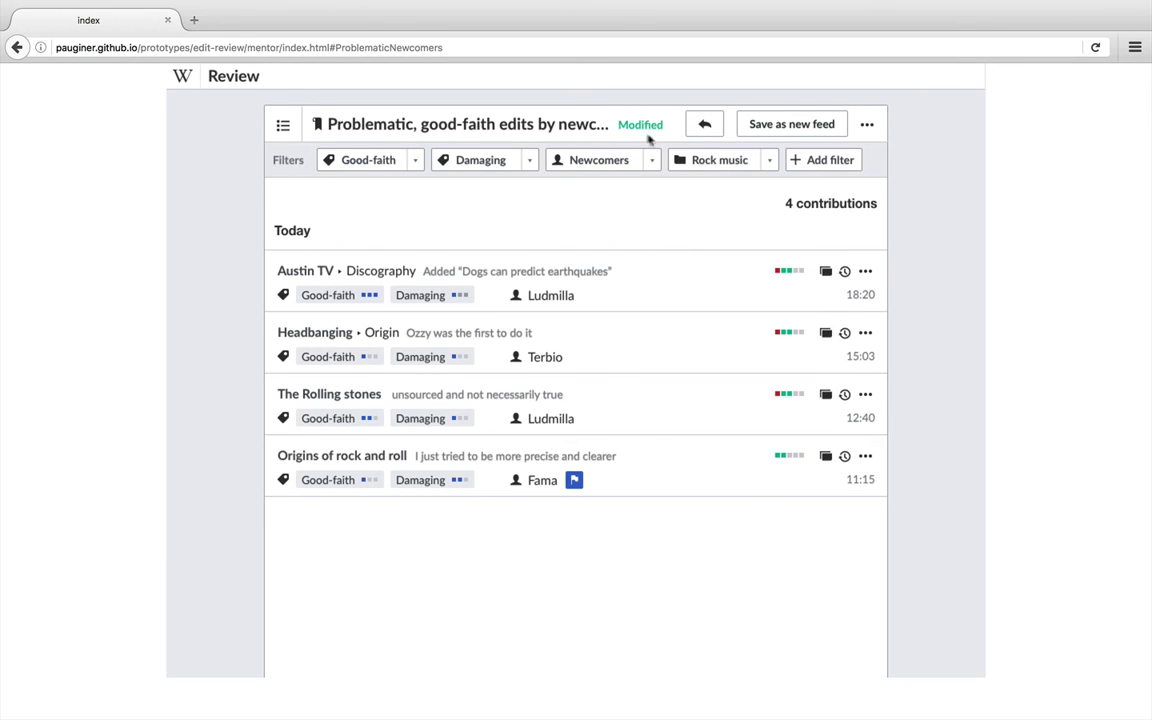
- Save the Rock music filtered query as a new feed and return to the feeds overview
left_click(806, 126)
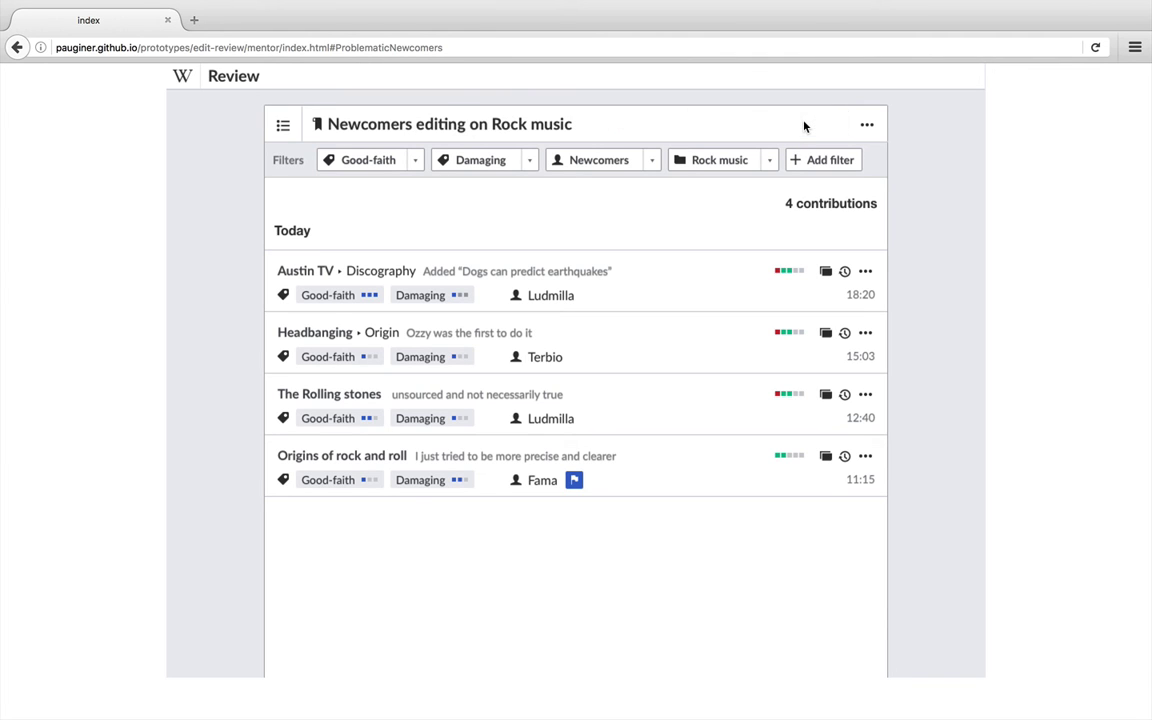
left_click(283, 125)
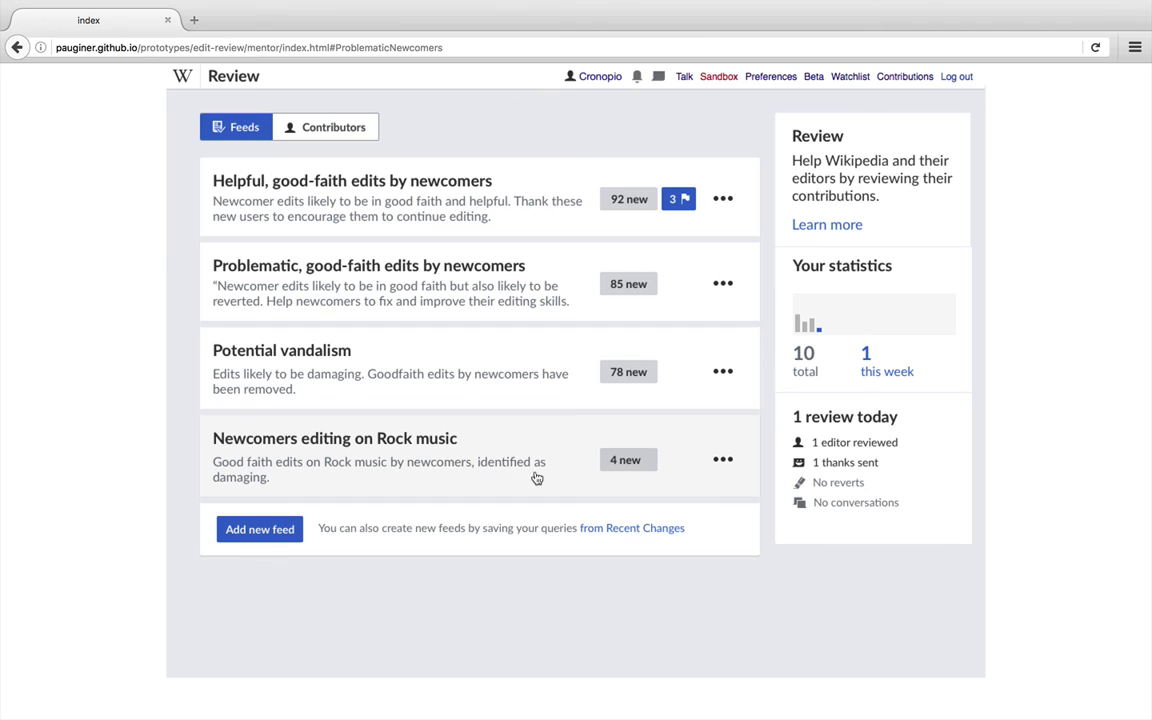
left_click(622, 472)
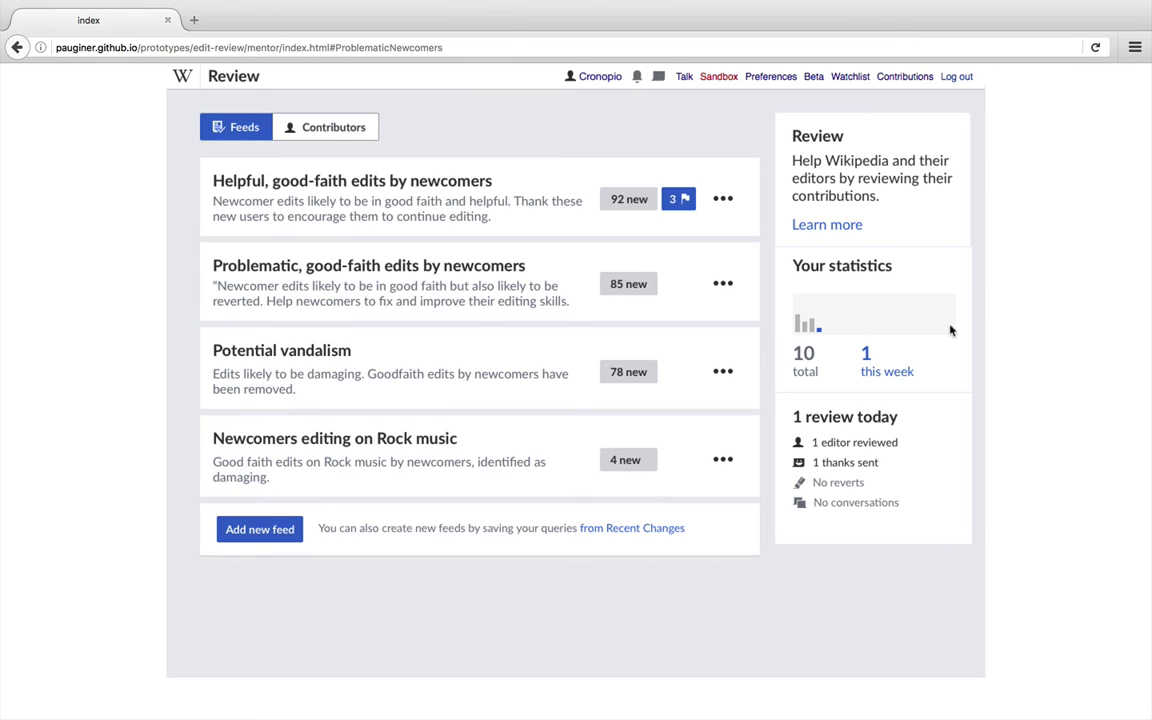
- Go to the user contributions page and reopen the review feeds from there
left_click(903, 80)
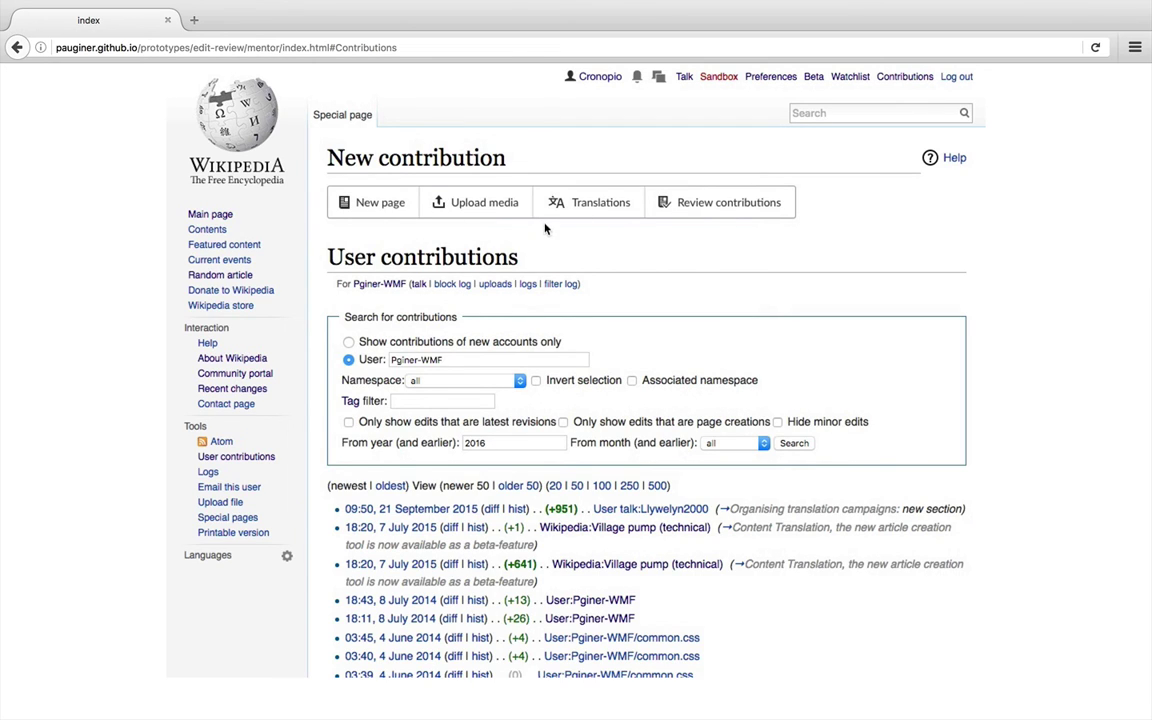
left_click(755, 214)
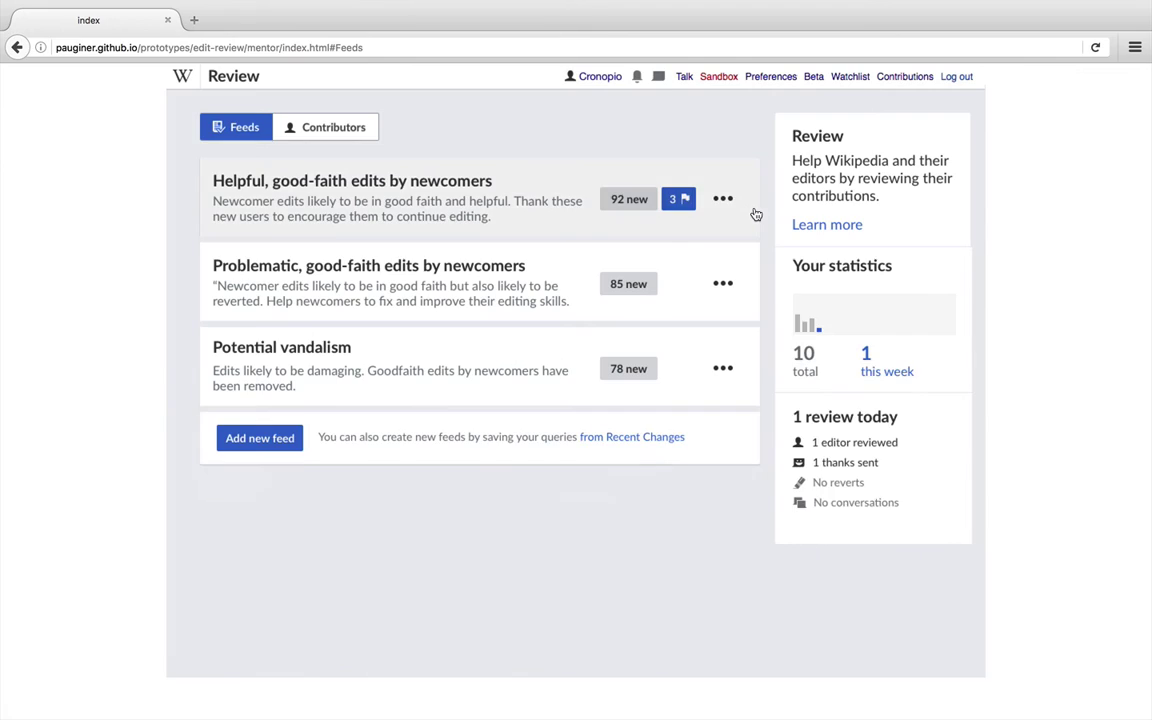